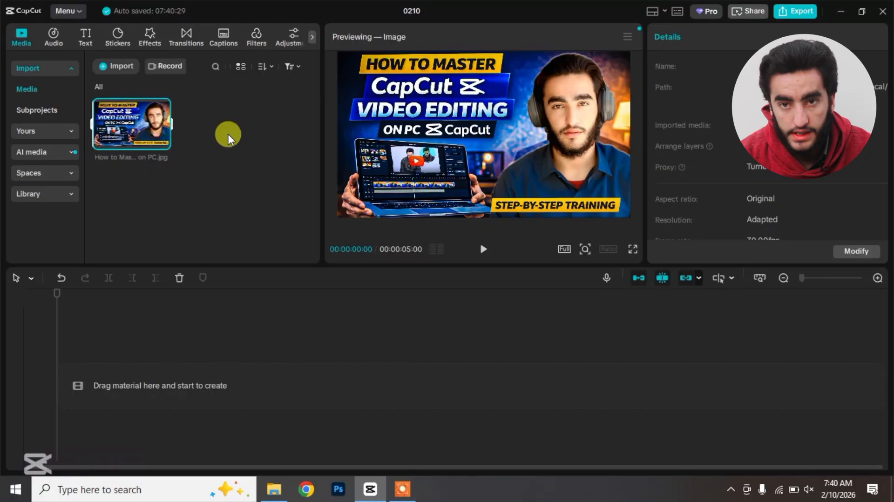
Place the imported image "How to Master CapCut Video Editing on PC.jpg" at the start of the empty timeline
mouse_move(155, 107)
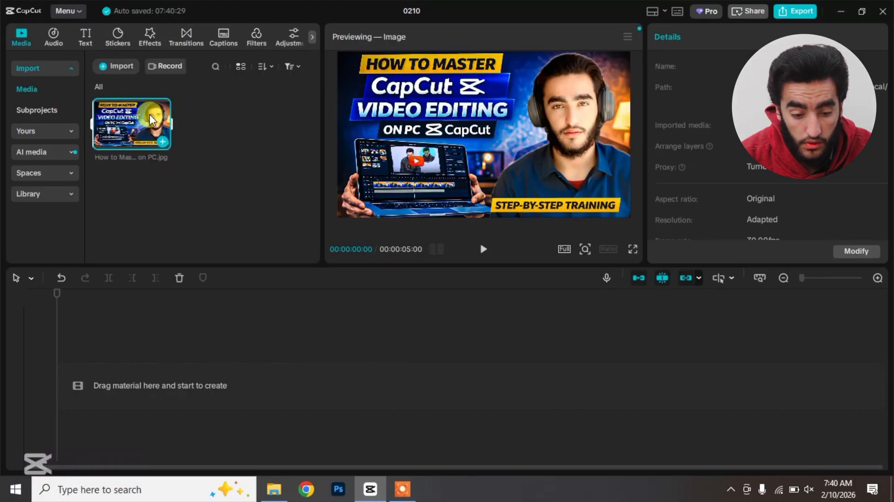
drag(150, 113, 103, 332)
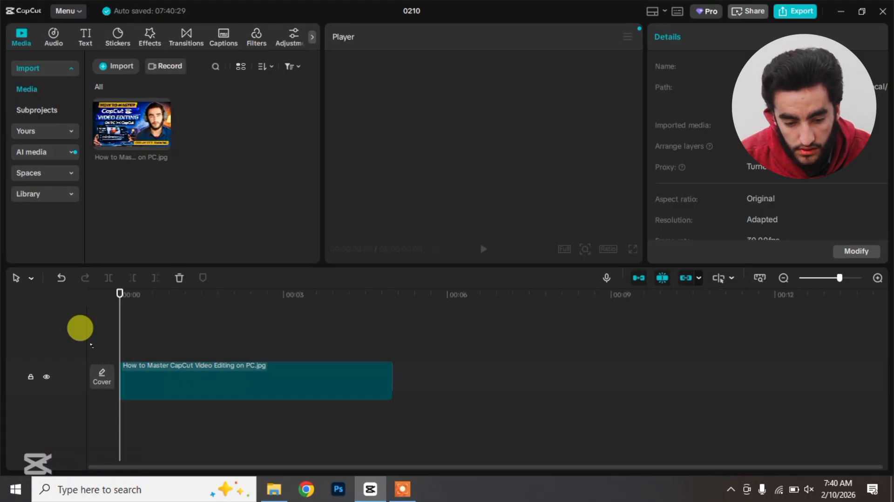
click(120, 385)
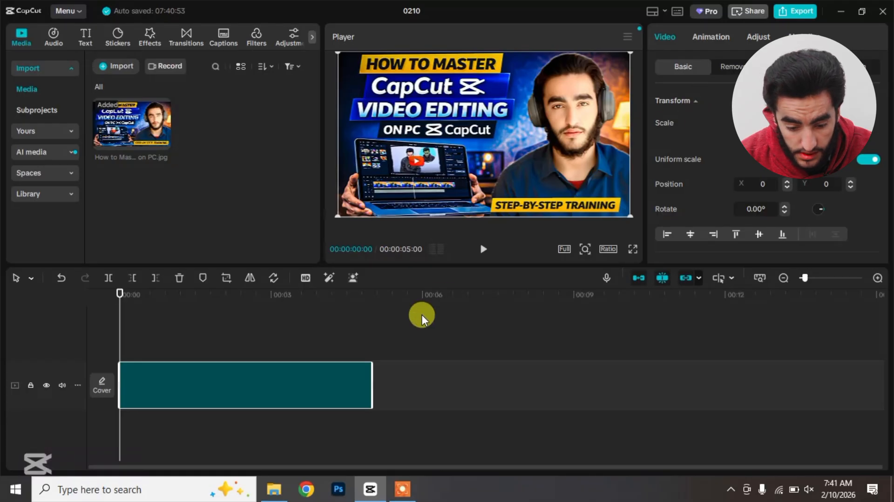
Import the WAV version of Power Point Sound from the Powerpoint folder and place it on the timeline under the image
mouse_move(269, 490)
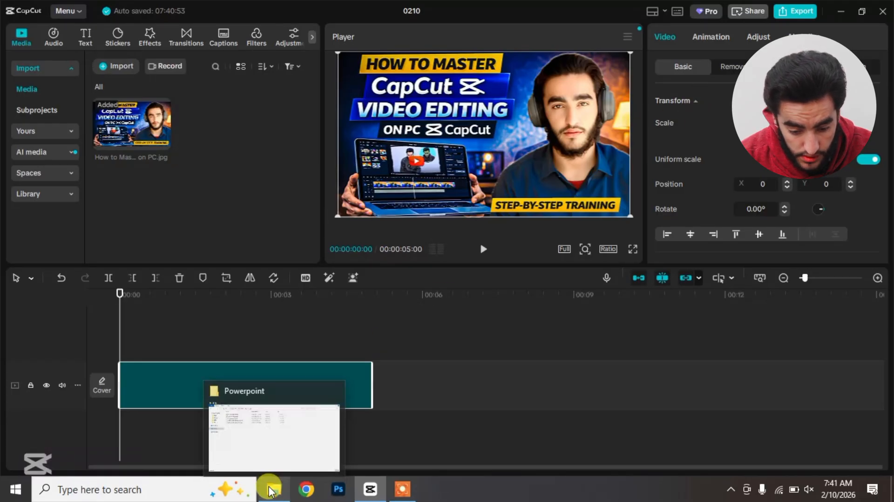
click(285, 422)
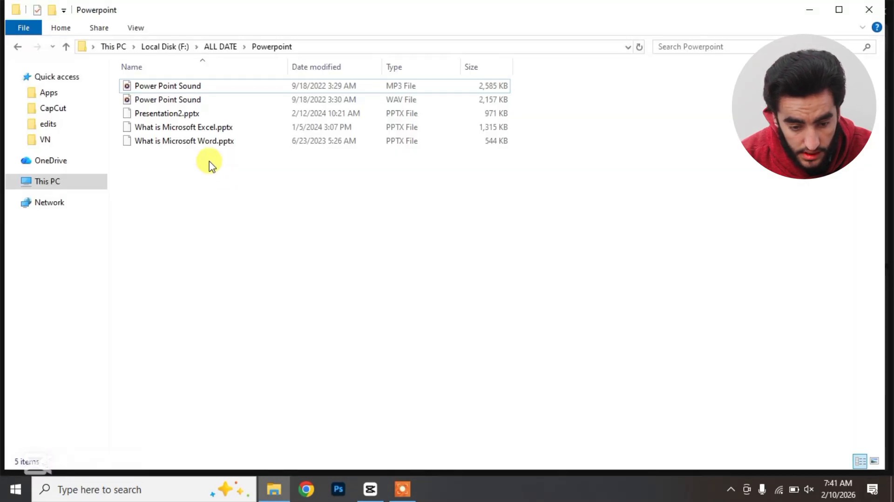
click(188, 99)
drag(273, 167, 237, 191)
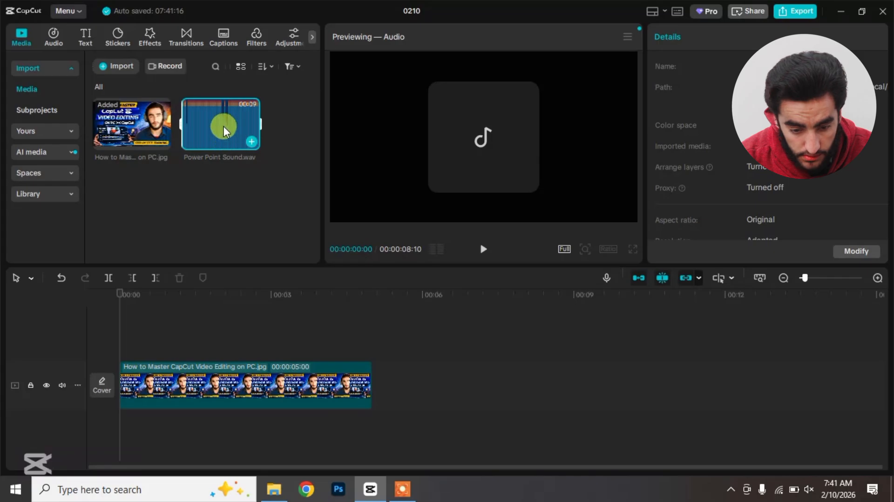
drag(223, 127, 77, 368)
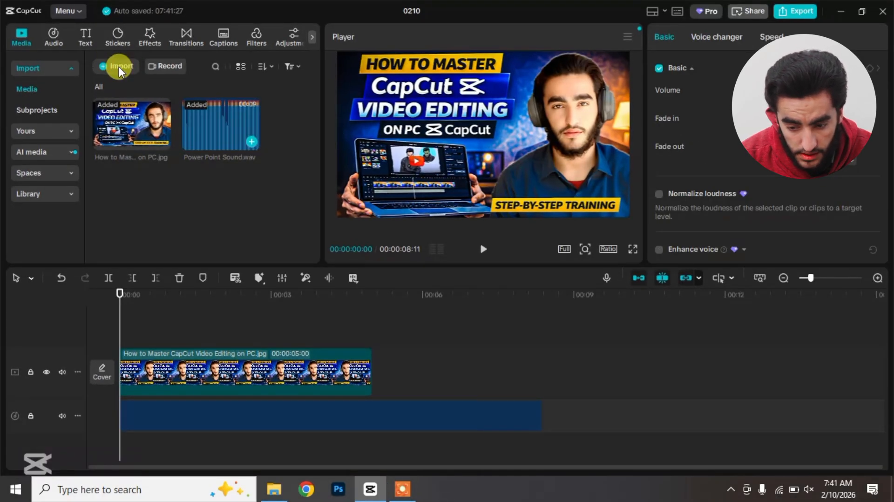
click(118, 66)
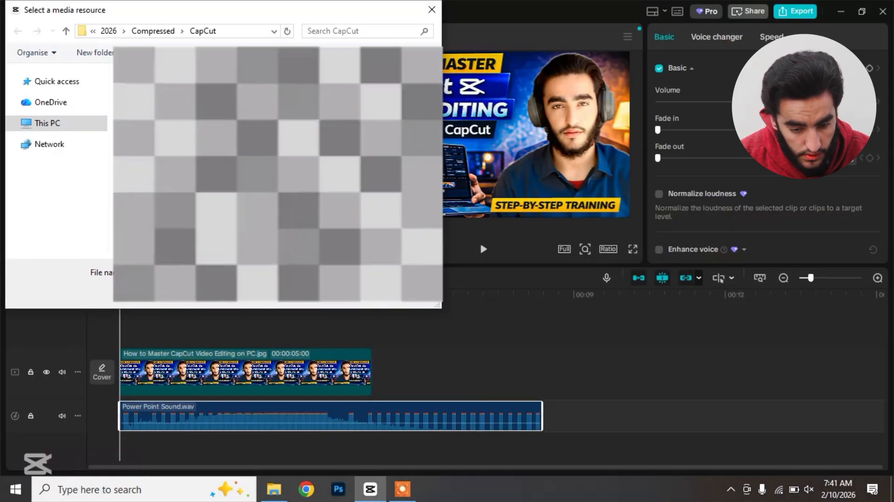
click(429, 12)
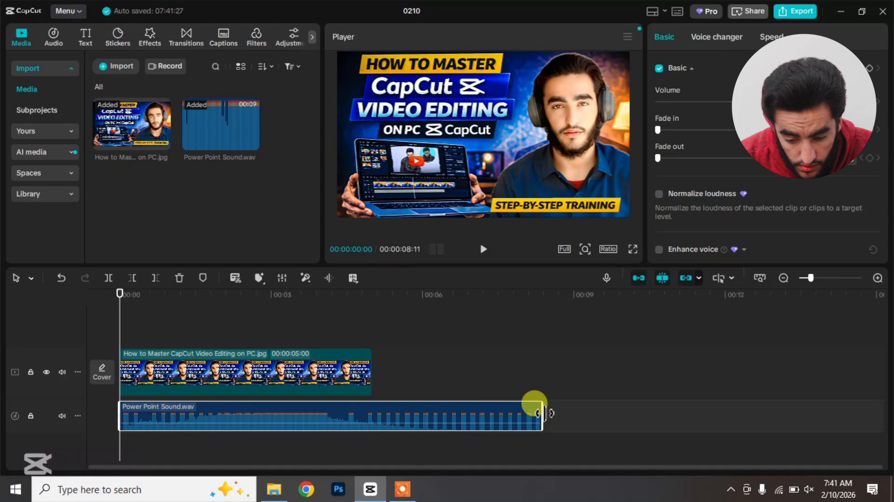
Trim the end of the sound clip to match the image's length, and play back the opening before returning to the start
drag(543, 414, 371, 414)
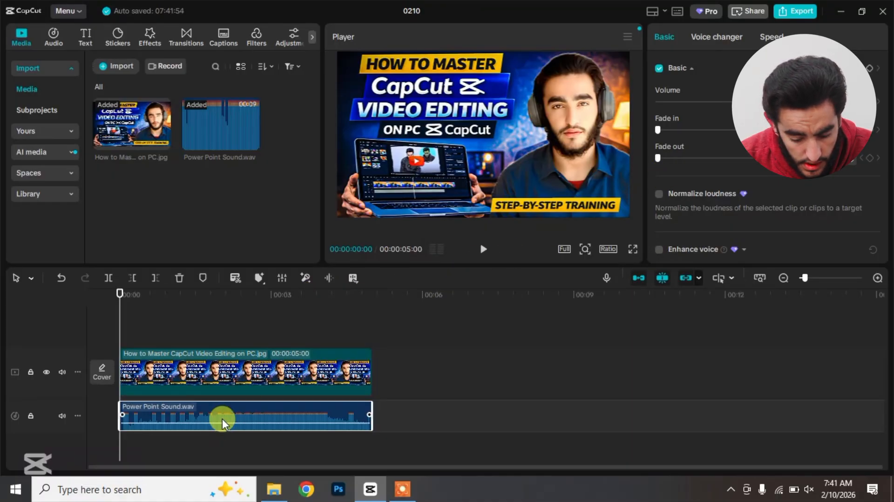
key(space)
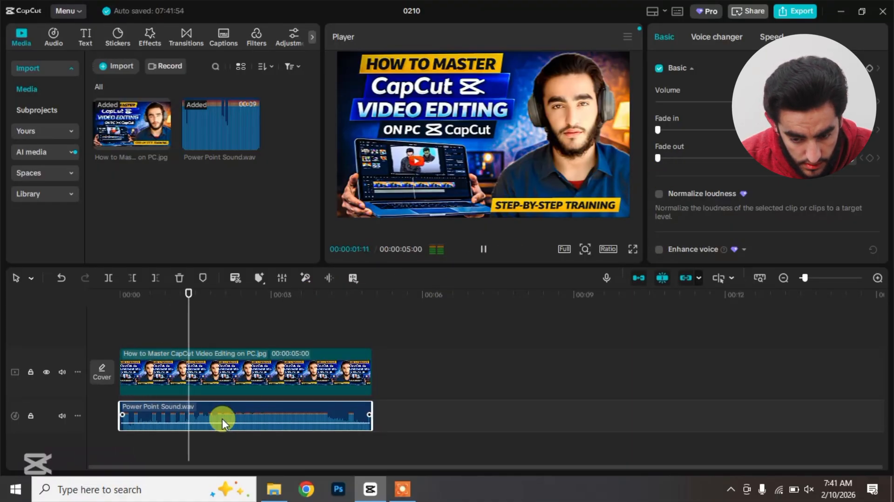
key(space)
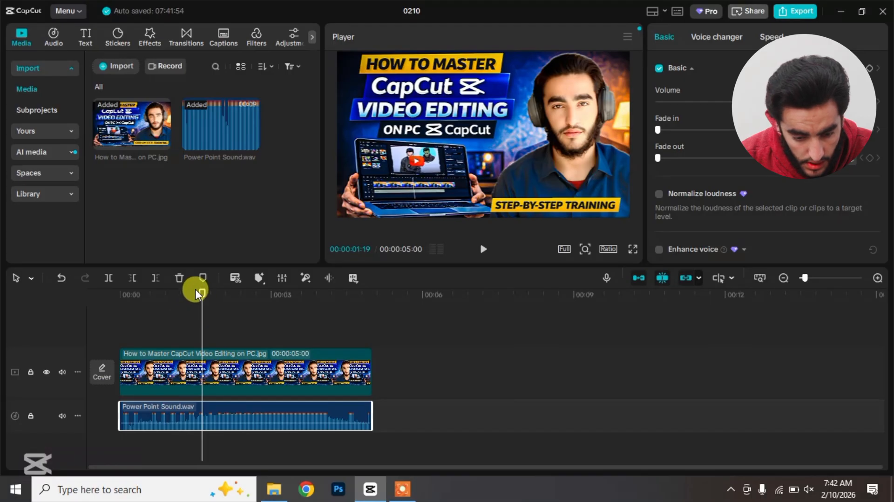
drag(200, 294, 110, 301)
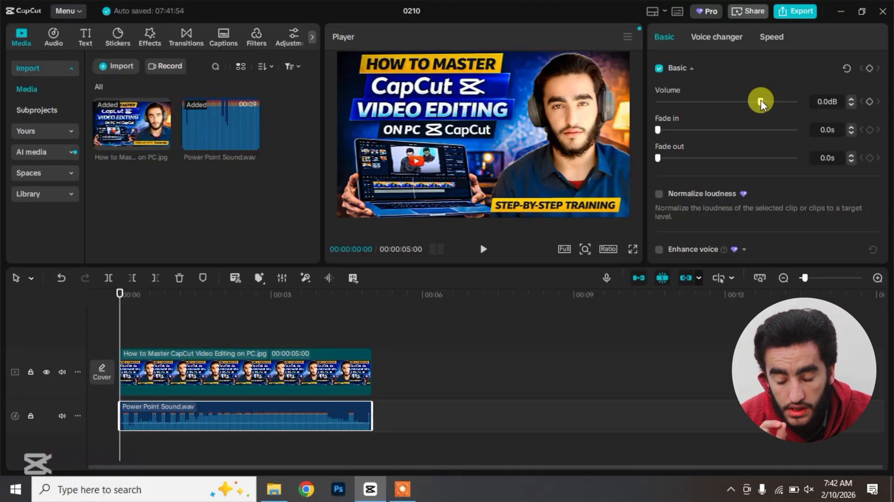
Try the sound clip's volume at 20.0 dB, and return it to 0.0 dB
drag(761, 100, 813, 94)
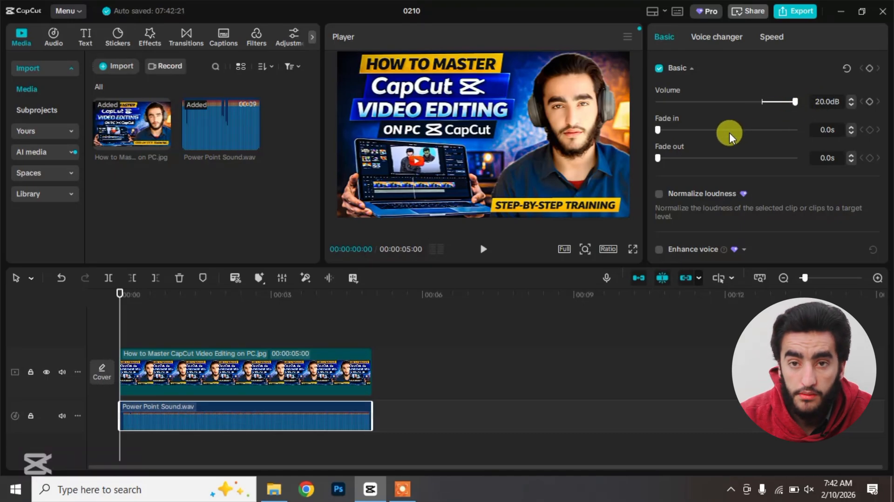
click(761, 100)
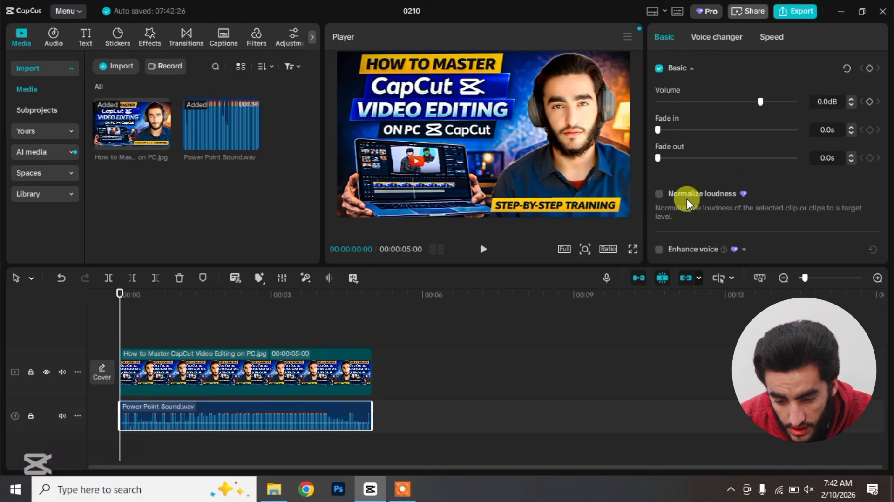
Turn on loudness normalization and voice enhancement for the sound clip
click(658, 194)
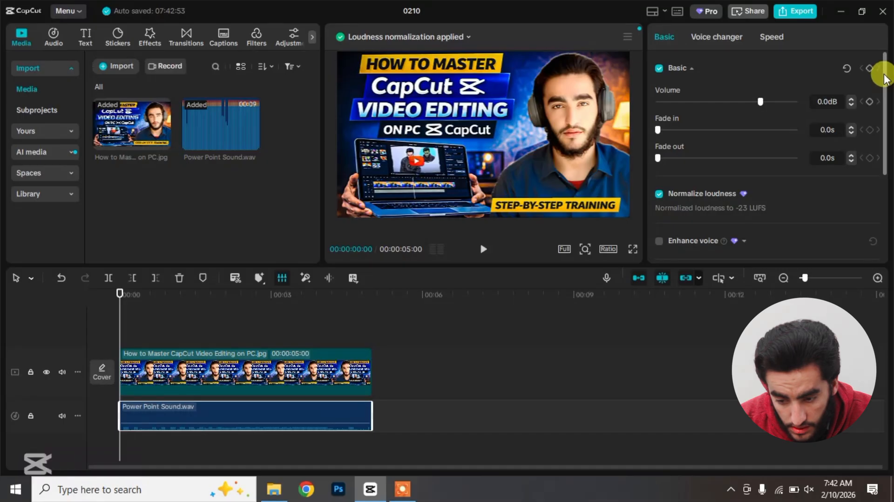
scroll(887, 93, down, 1)
scroll(887, 103, down, 2)
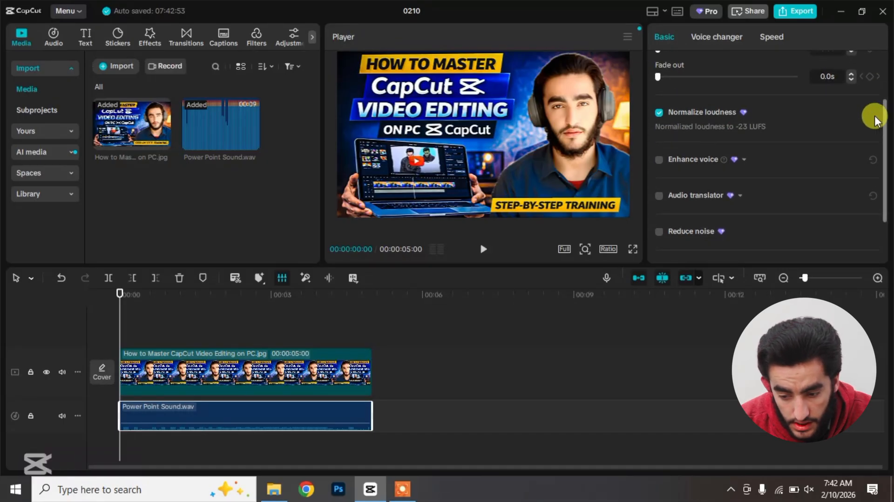
click(659, 160)
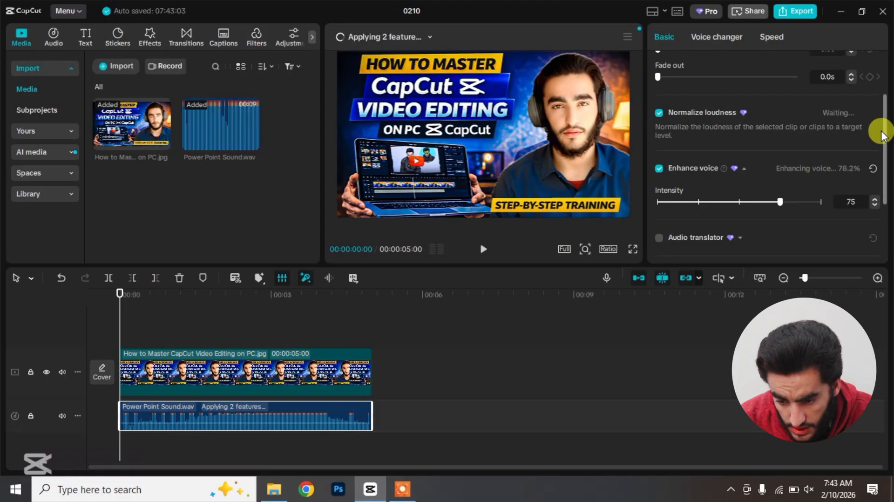
Try turning on the audio translator for the sound clip, and undo it
drag(883, 137, 874, 200)
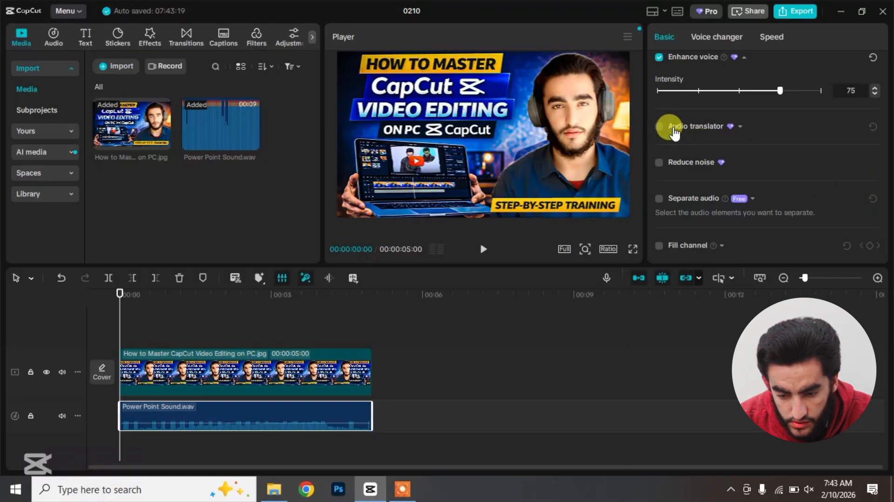
click(659, 126)
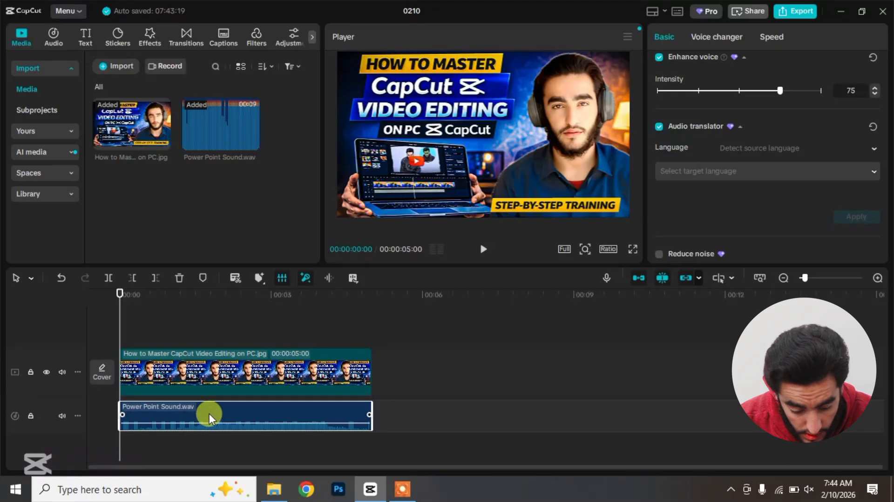
key(ctrl+z)
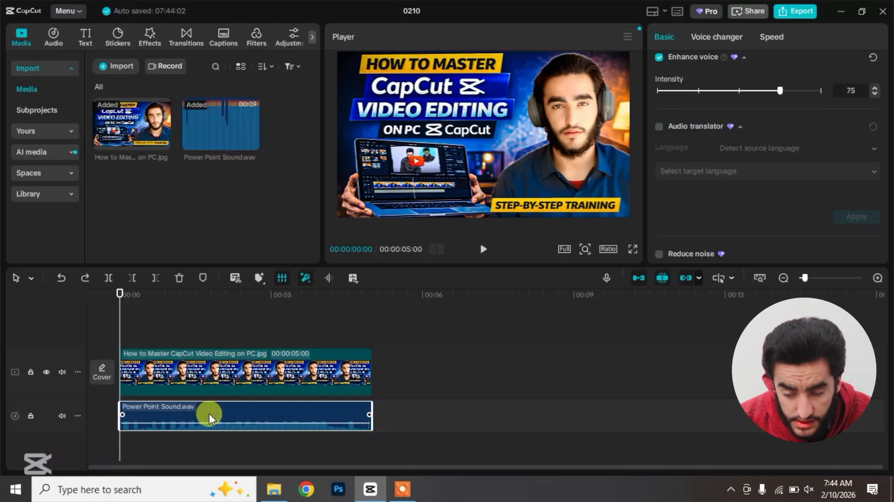
Undo and redo the voice enhancement and loudness normalization to compare the sound clip's waveform, ending with both reapplied
key(ctrl+z)
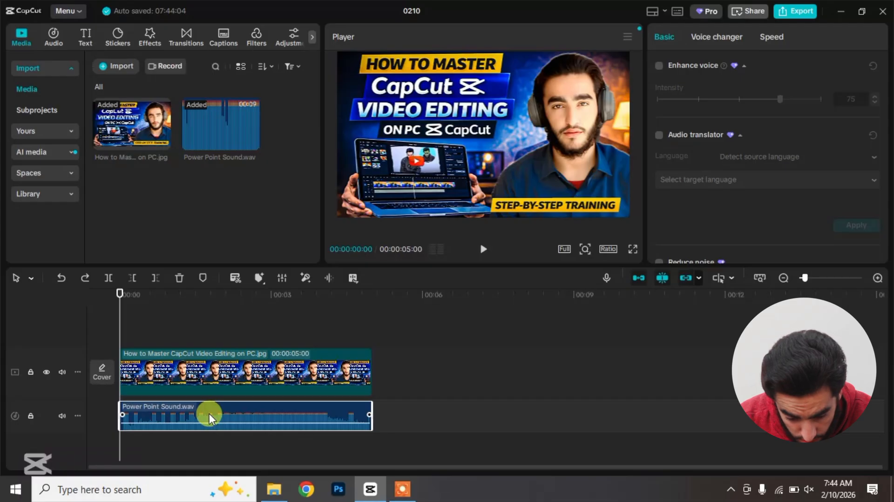
scroll(208, 414, up, 3)
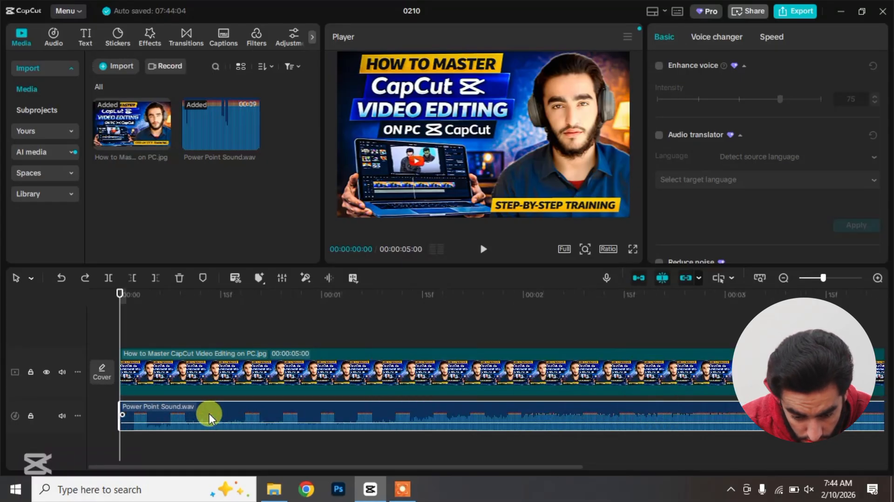
scroll(208, 413, up, 2)
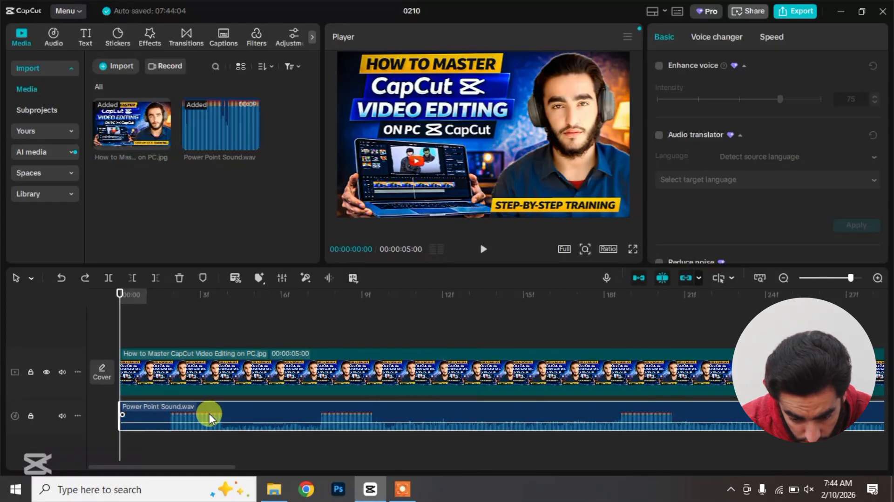
key(ctrl+shift+z)
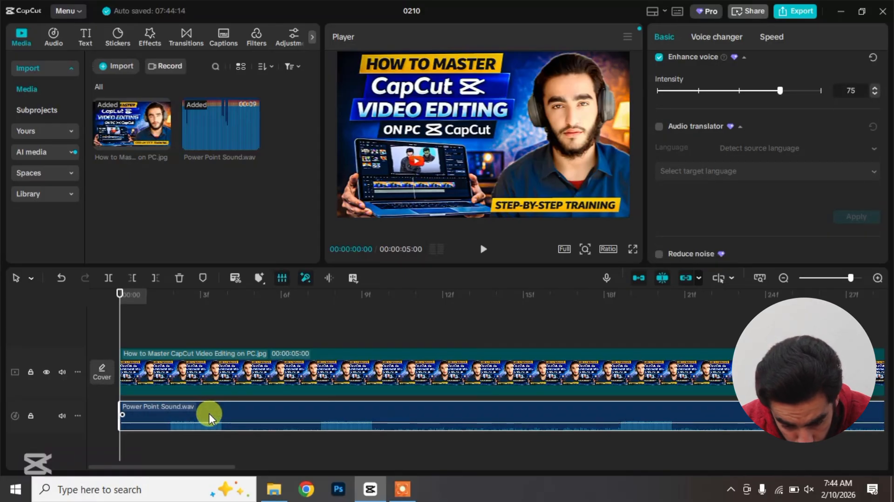
key(ctrl+z)
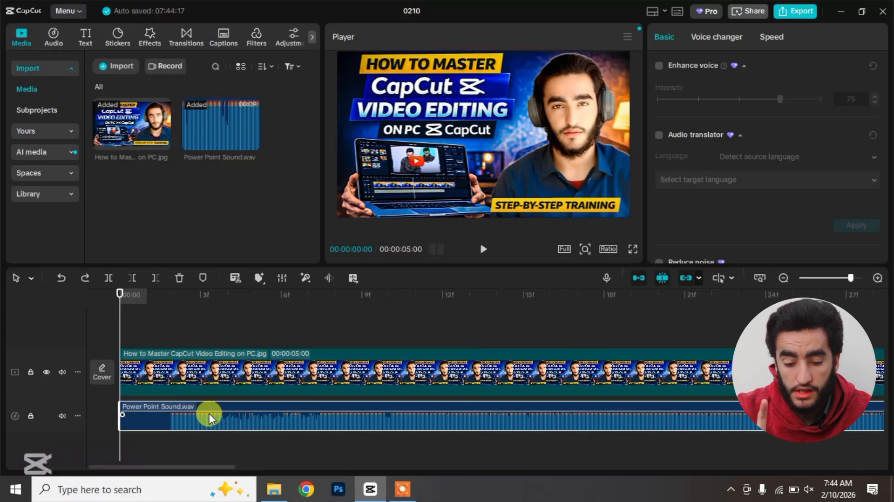
key(ctrl+z)
key(ctrl+z)
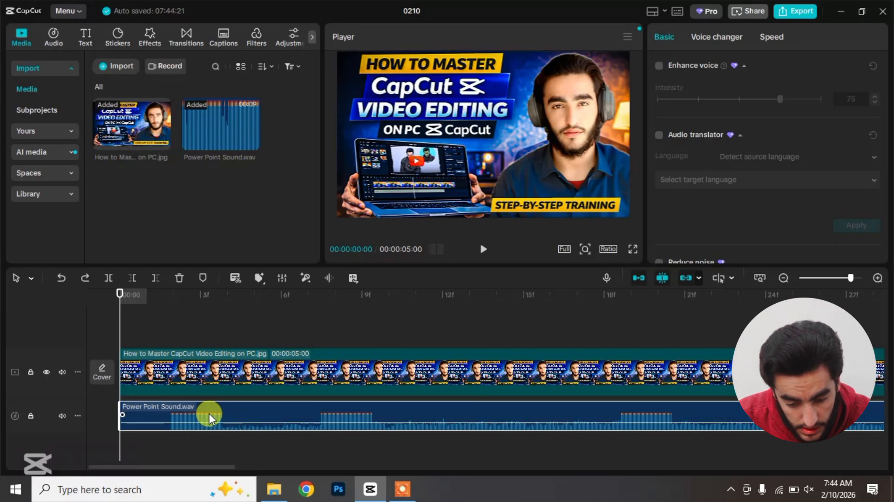
key(ctrl+shift+z)
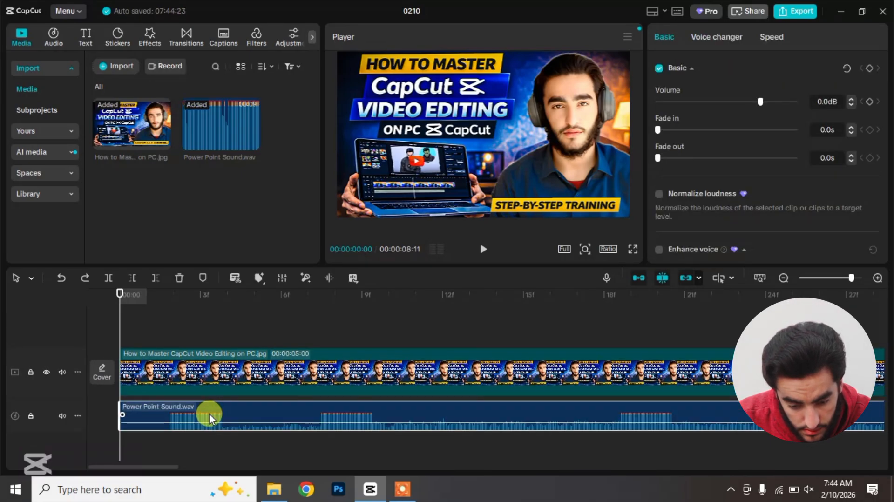
key(ctrl+shift+z)
key(ctrl+z)
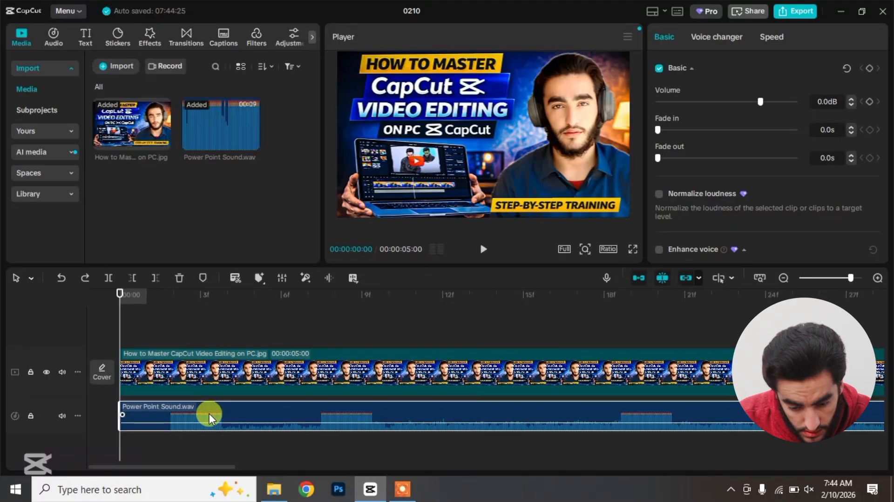
key(ctrl+shift+z)
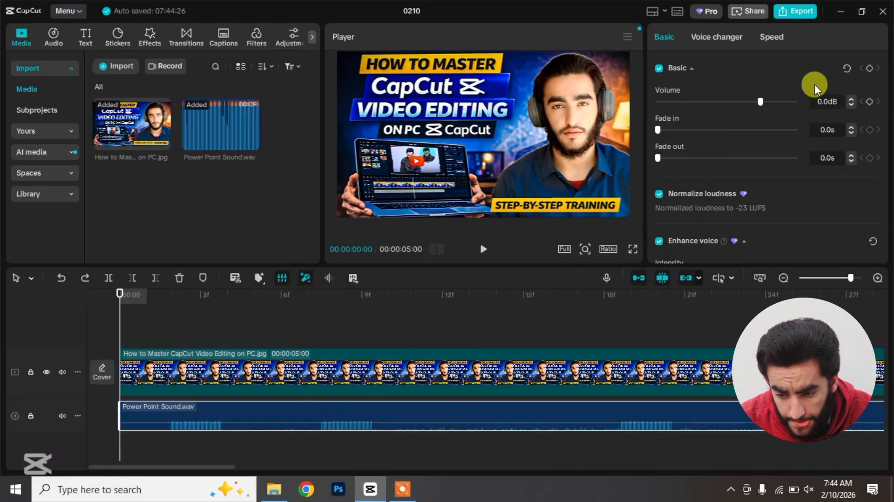
Look through the voice filters, voice characters and speech-to-song options of the voice changer for the sound clip
click(869, 68)
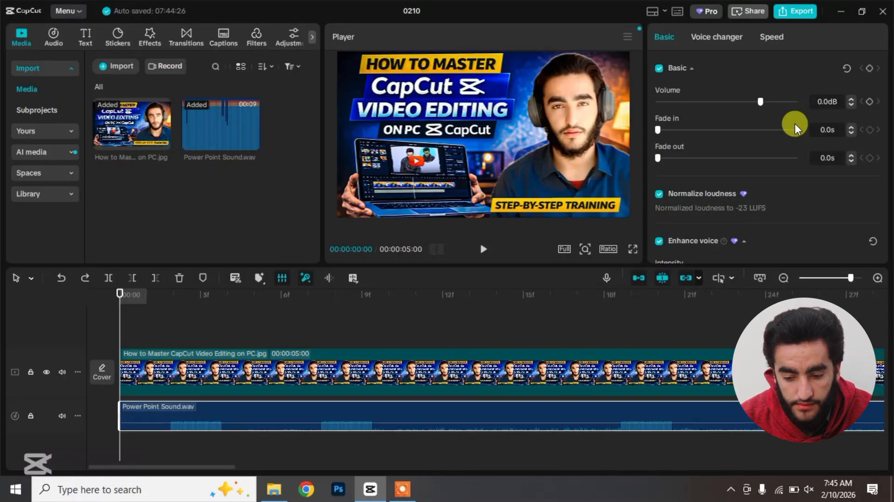
click(720, 36)
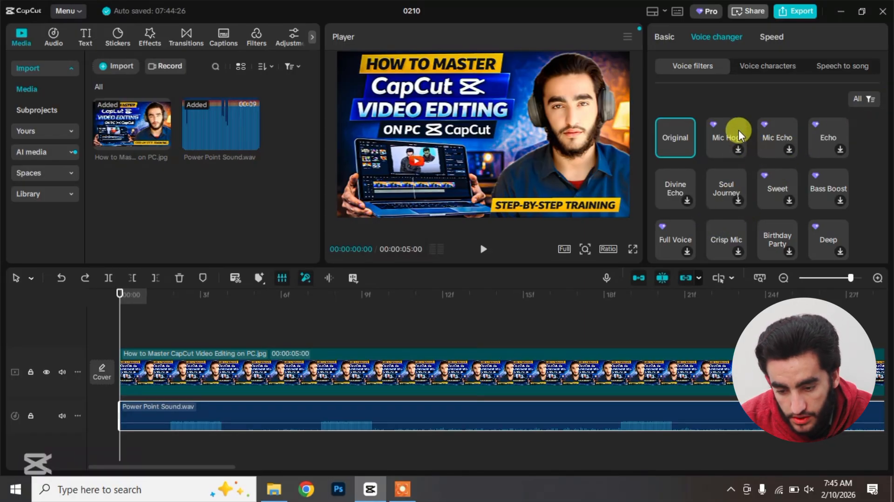
click(755, 66)
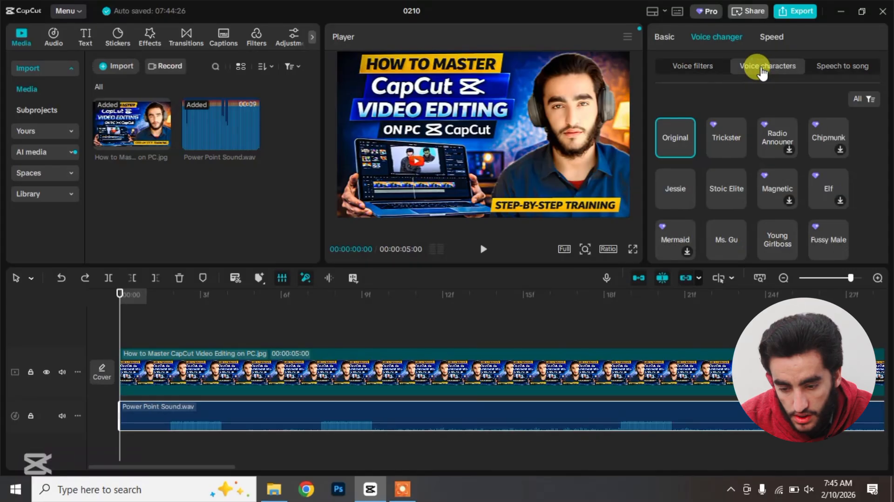
click(838, 66)
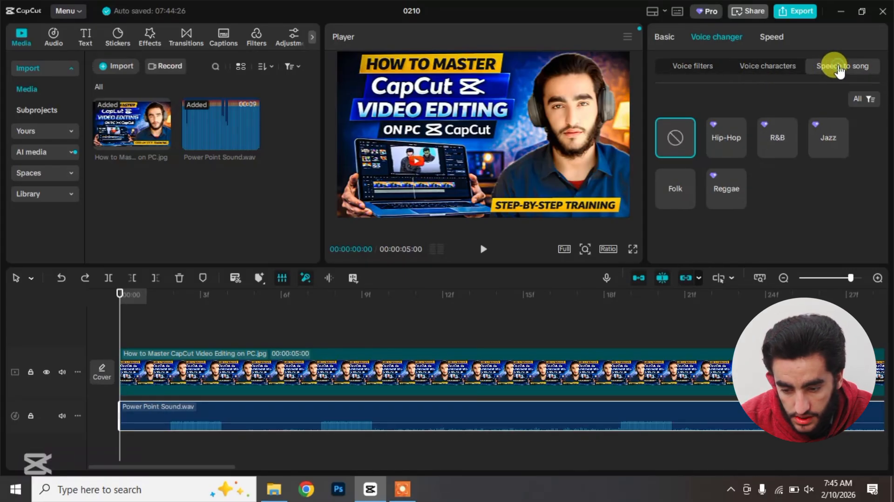
click(767, 35)
click(715, 38)
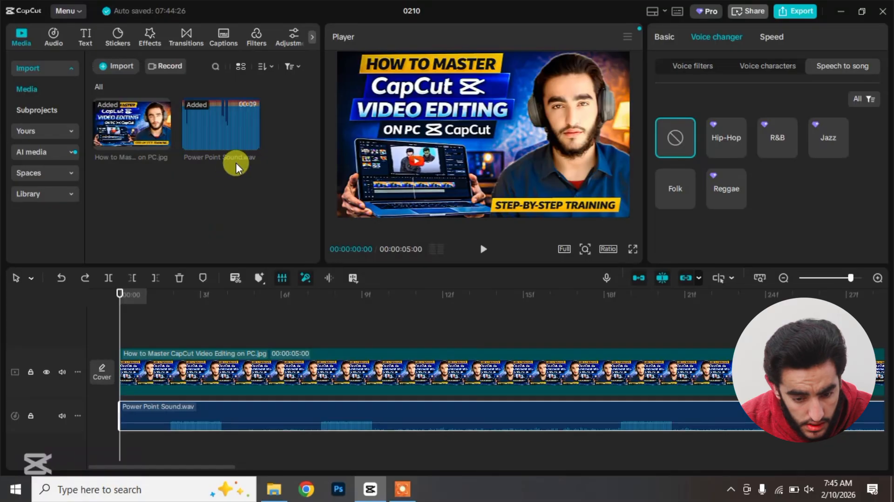
Preview the source Power Point Sound file, and try toggling loudness normalization on its timeline clip
click(234, 144)
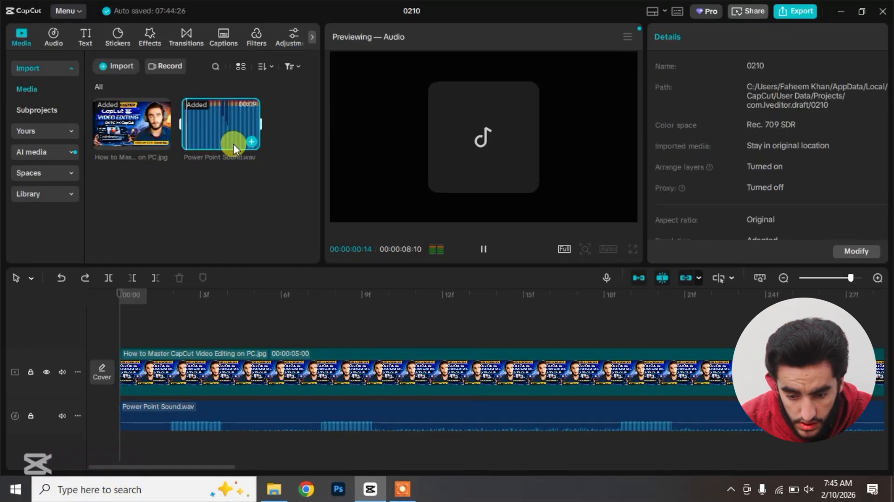
click(476, 249)
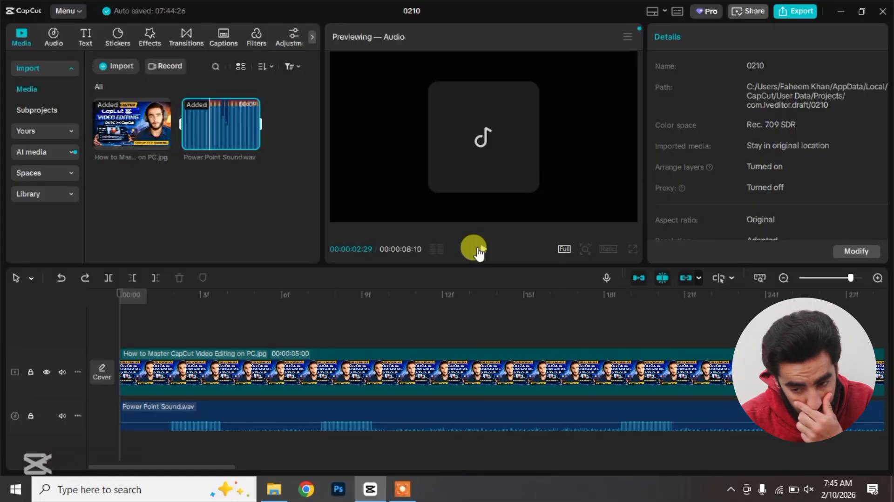
click(376, 413)
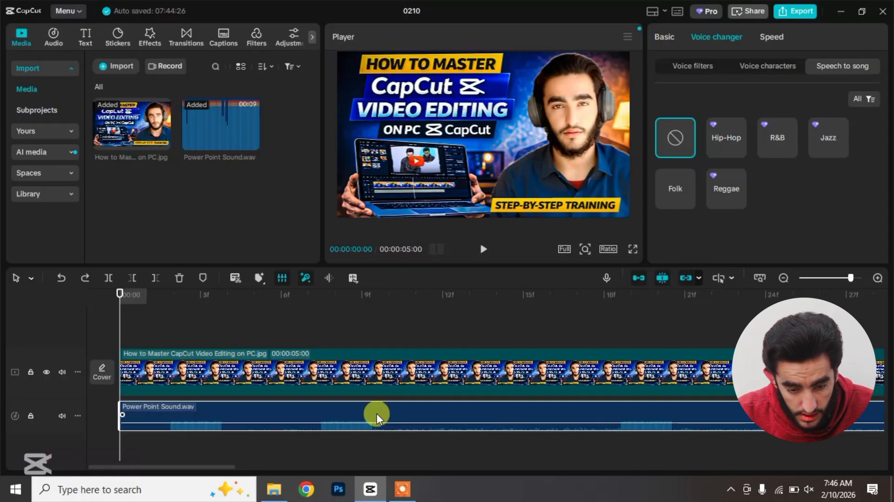
click(283, 274)
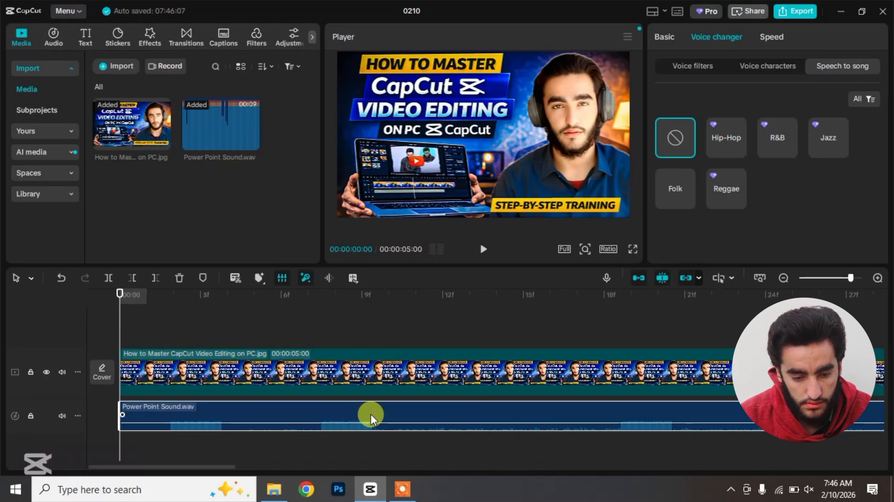
click(401, 490)
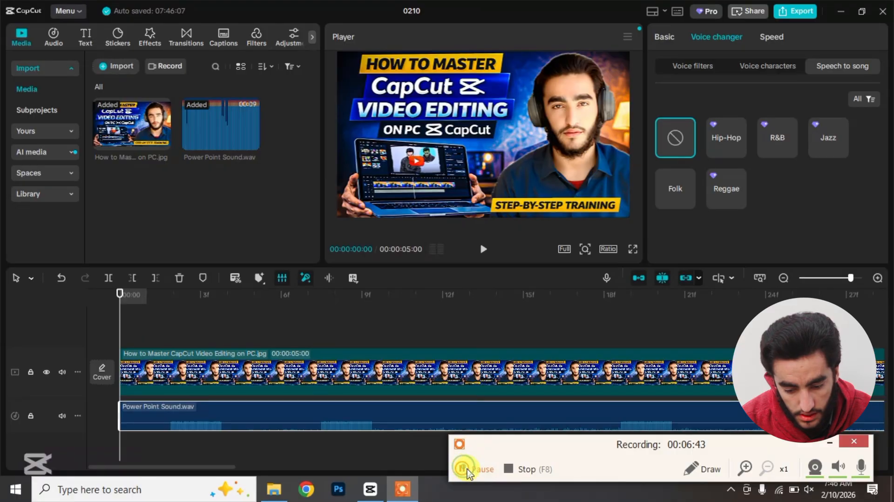